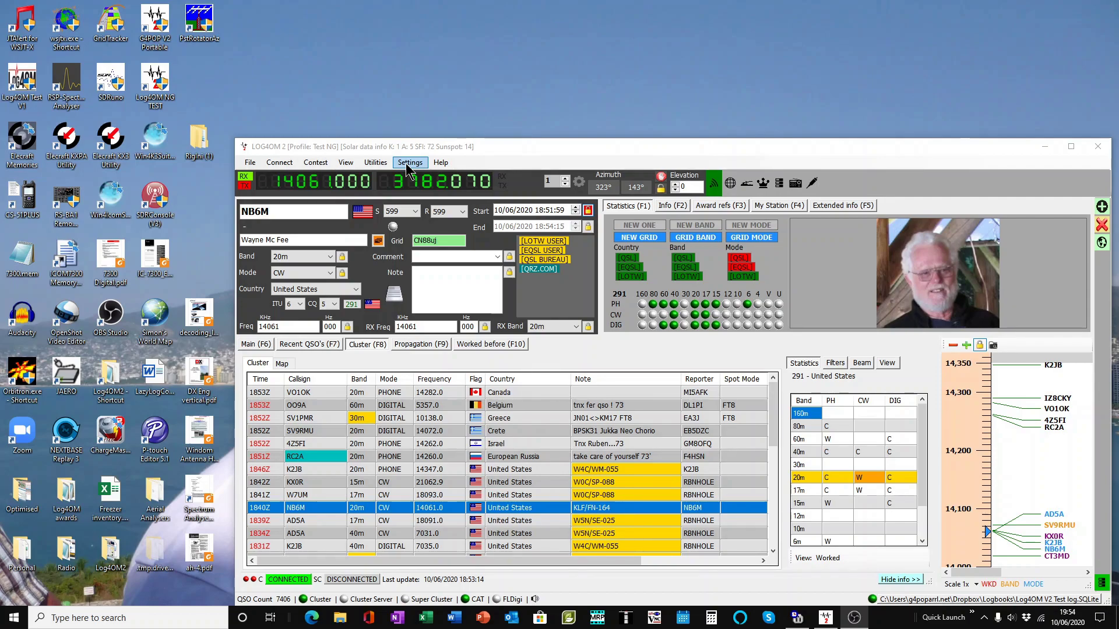
Open Program Configuration on the Antenna rotator page, with PSTRotator sending azimuth, callsign and frequency.
{"action": "left_click", "coordinate": [409, 166]}
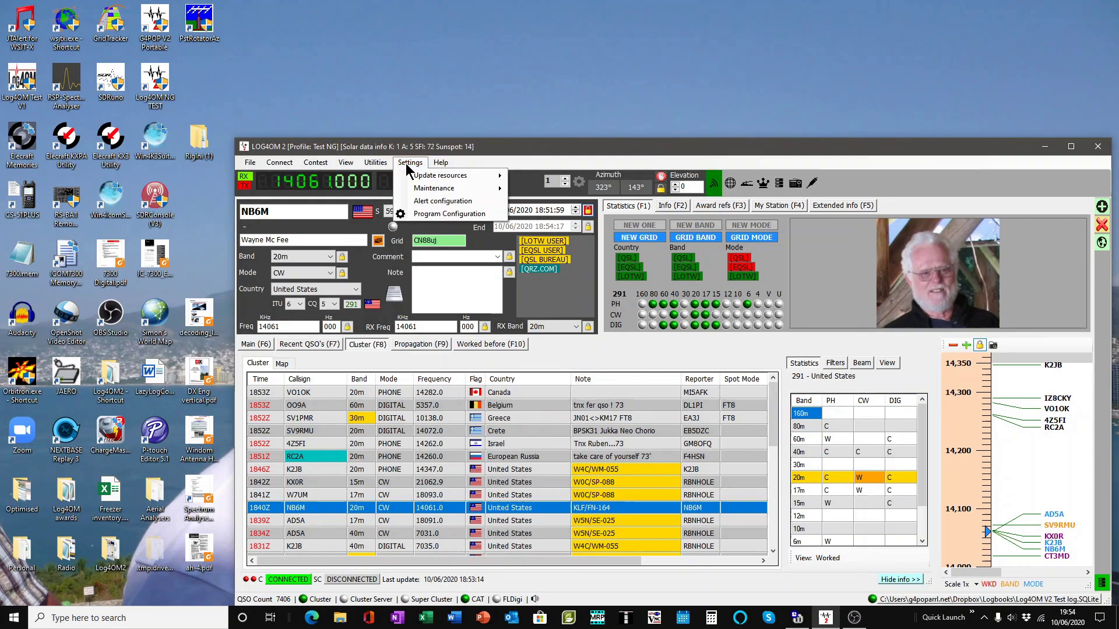
{"action": "left_click", "coordinate": [449, 215]}
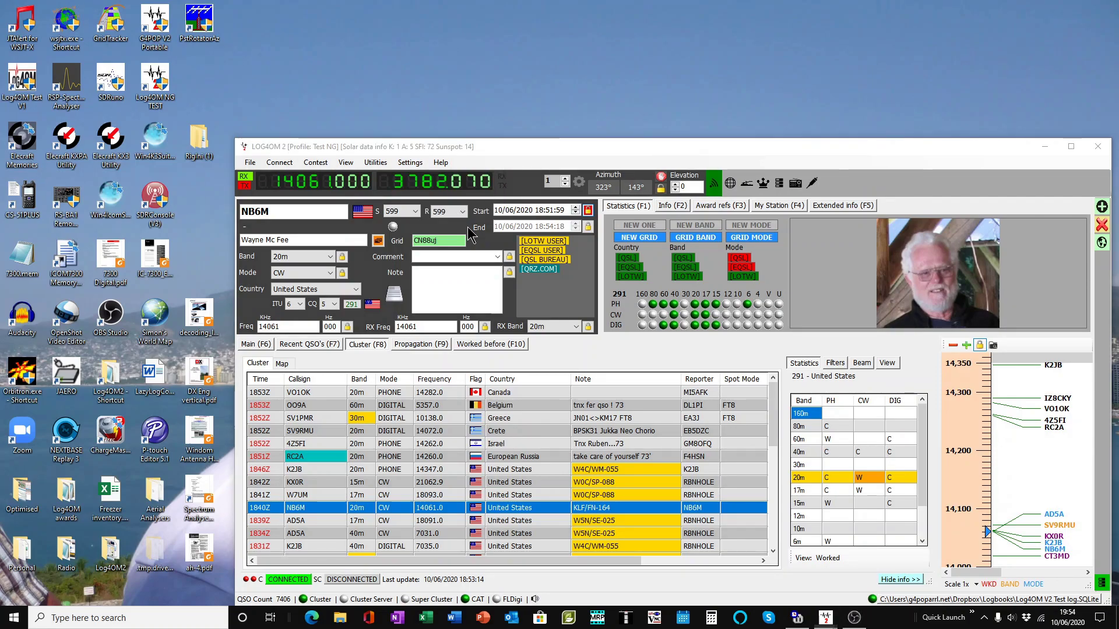
{"action": "left_click", "coordinate": [261, 304]}
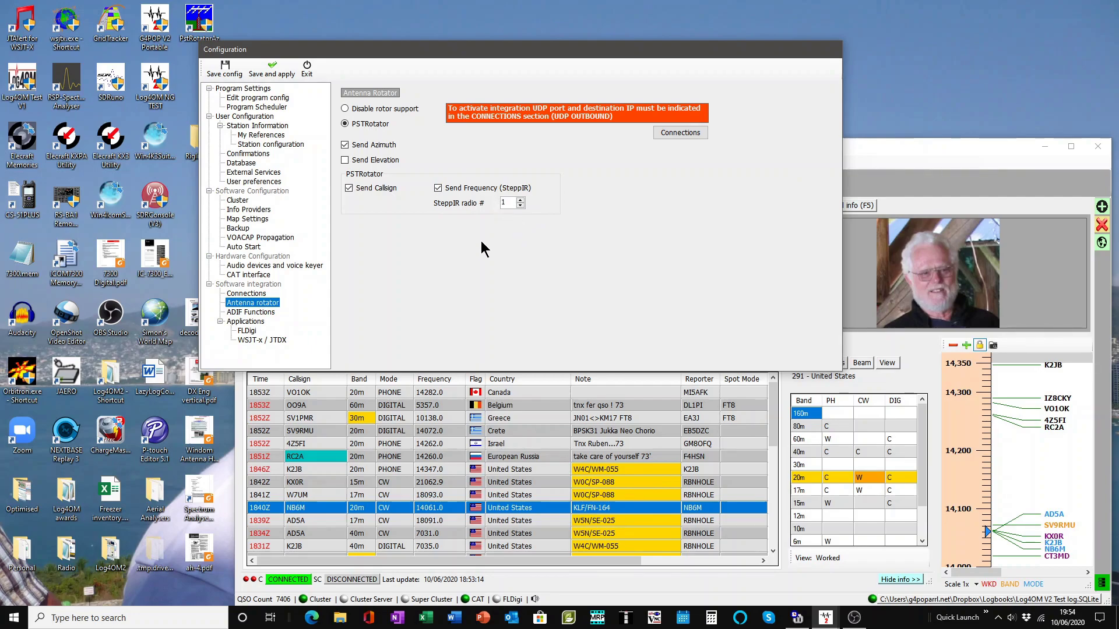
Confirm the PSTROTATOR outbound UDP connection on port 12040, then save and apply the configuration.
{"action": "left_click", "coordinate": [261, 297]}
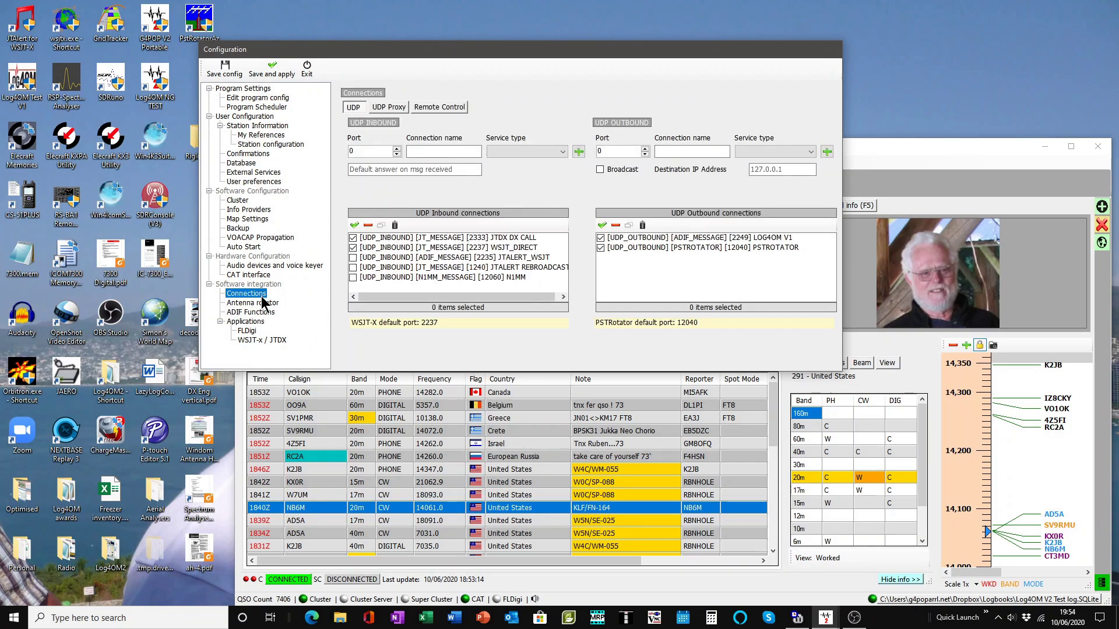
{"action": "left_click", "coordinate": [642, 248]}
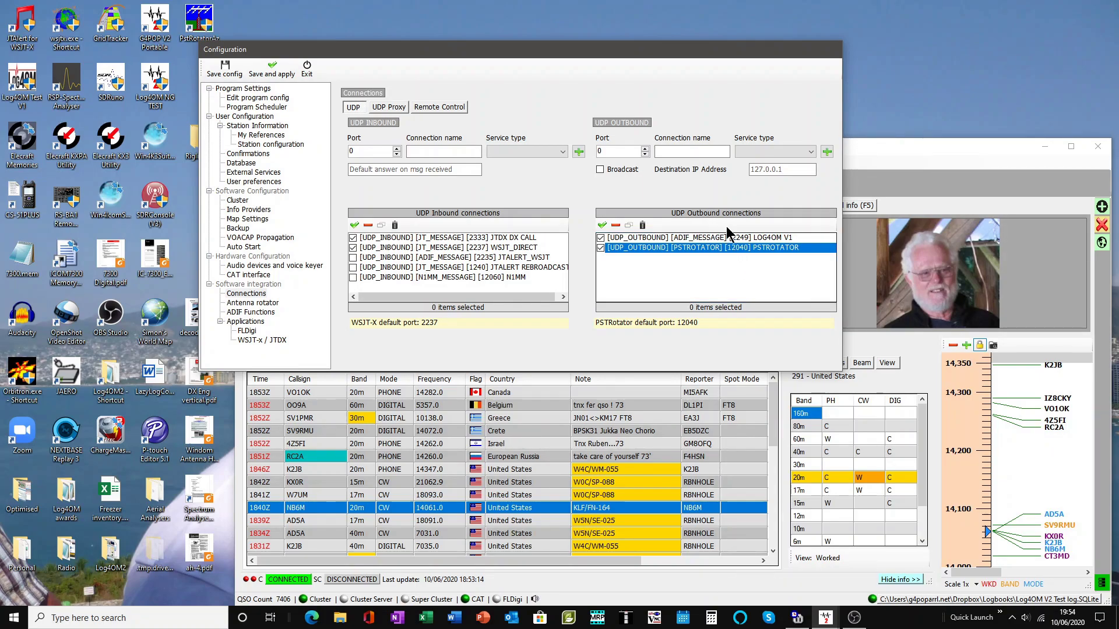
{"action": "left_click", "coordinate": [269, 74]}
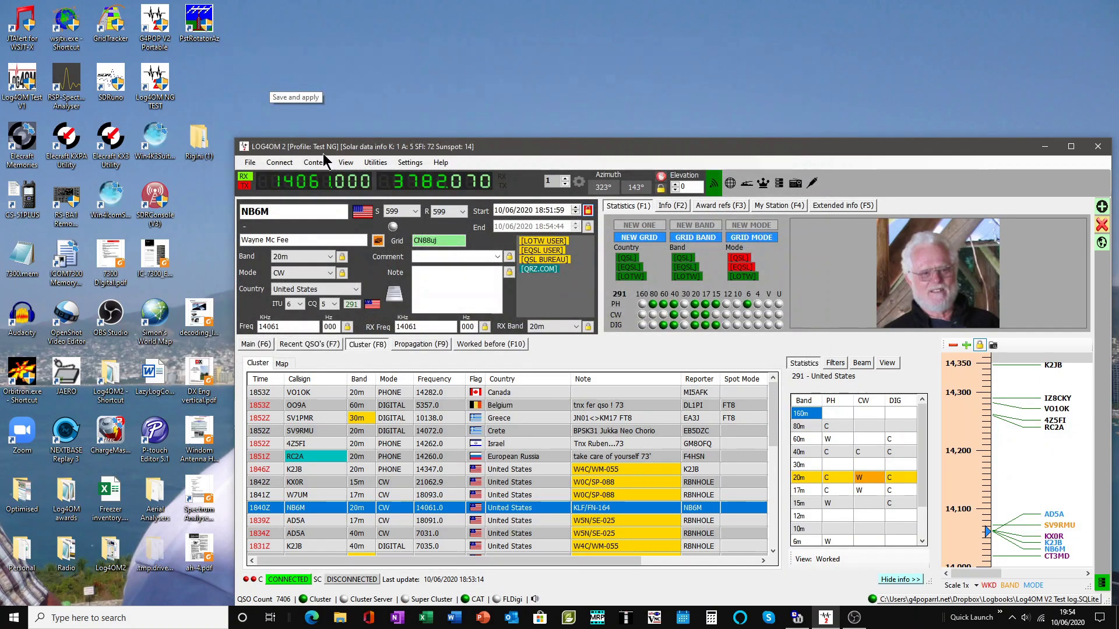
Launch PstRotatorAz from the desktop and dismiss its registration prompt to run in demo mode.
{"action": "left_click", "coordinate": [187, 36]}
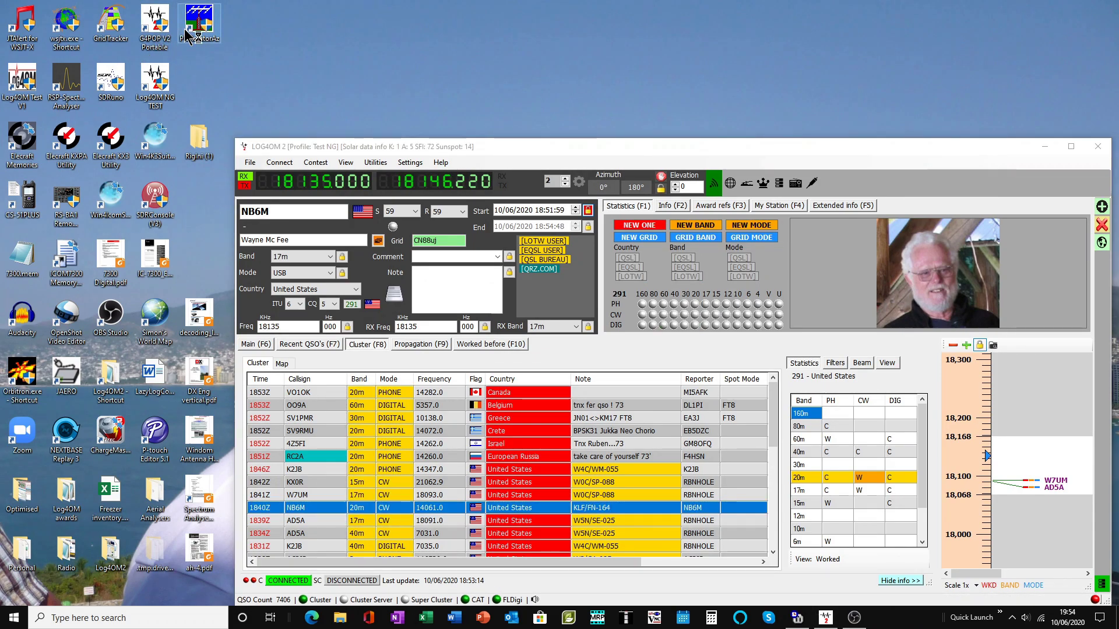
{"action": "double_click", "coordinate": [187, 32]}
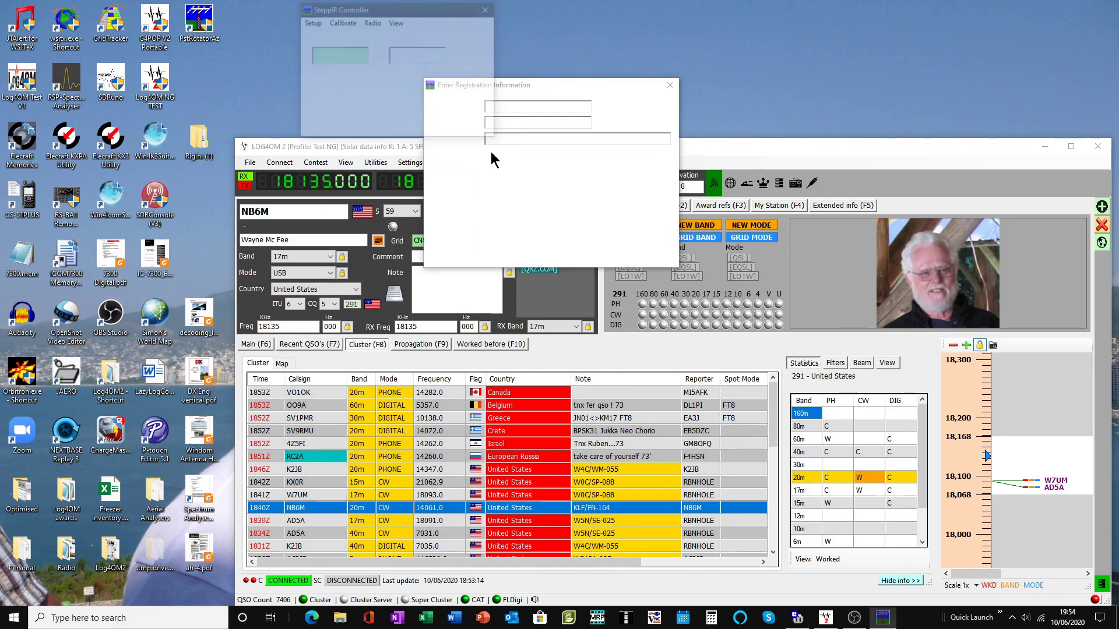
{"action": "left_click", "coordinate": [512, 158]}
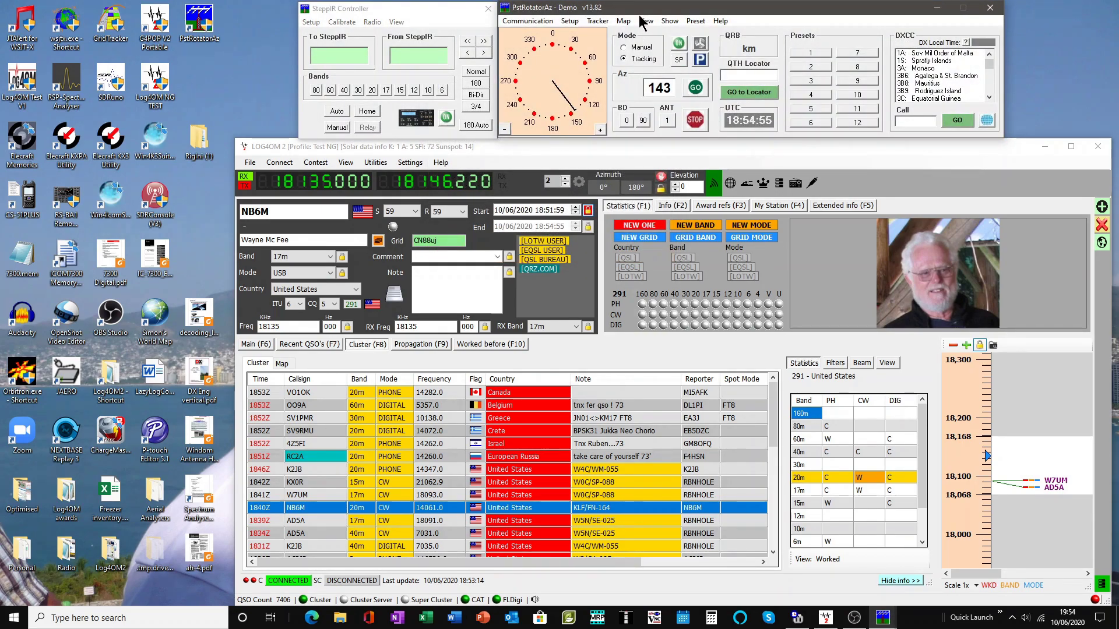
Keep Log4OM as the tracker and save its setup with port 12040 and azimuth tracking.
{"action": "left_click", "coordinate": [597, 22]}
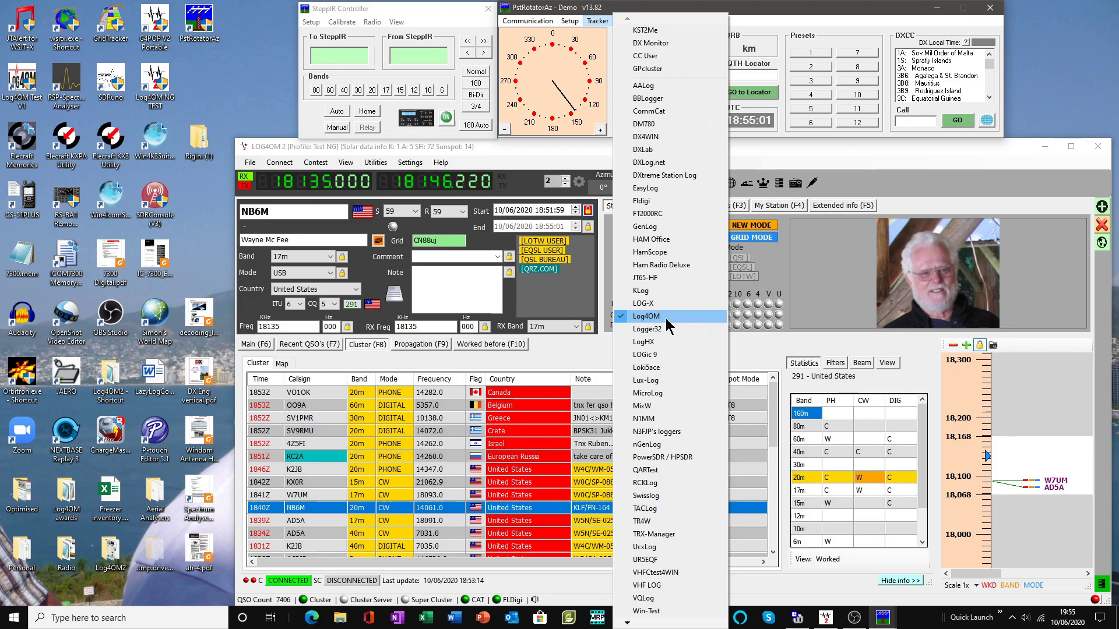
{"action": "left_click", "coordinate": [592, 25]}
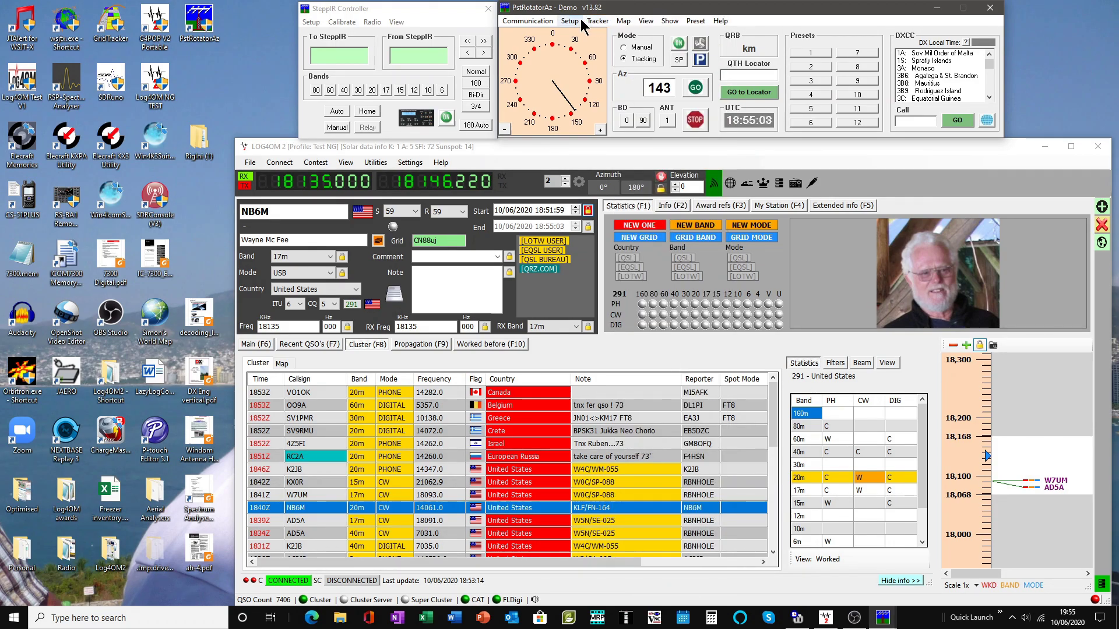
{"action": "left_click", "coordinate": [571, 21]}
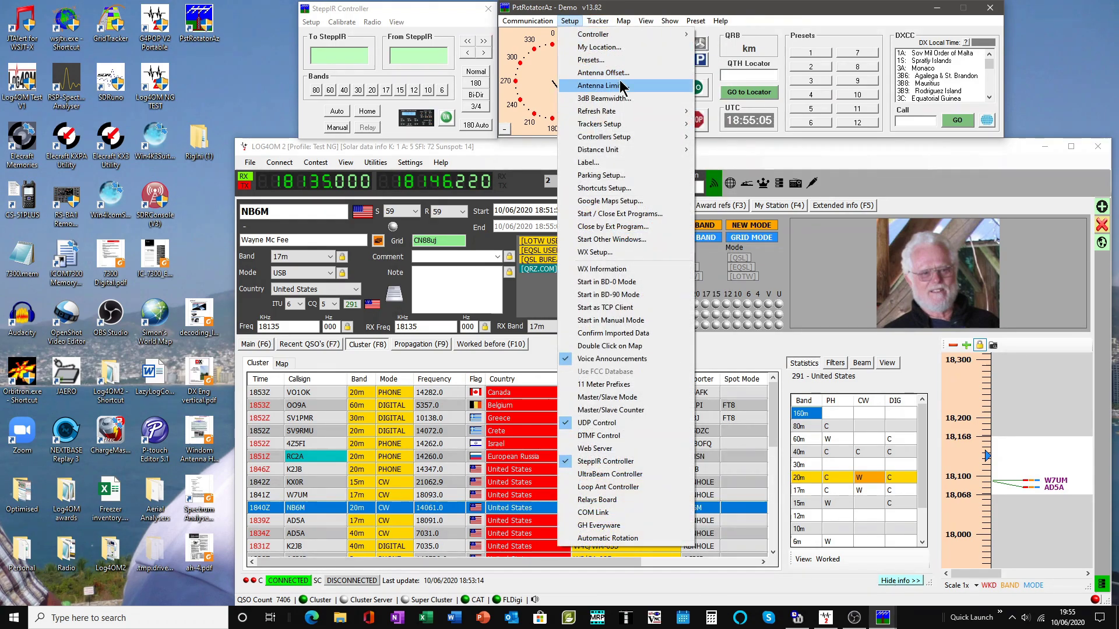
{"action": "mouse_move", "coordinate": [599, 123]}
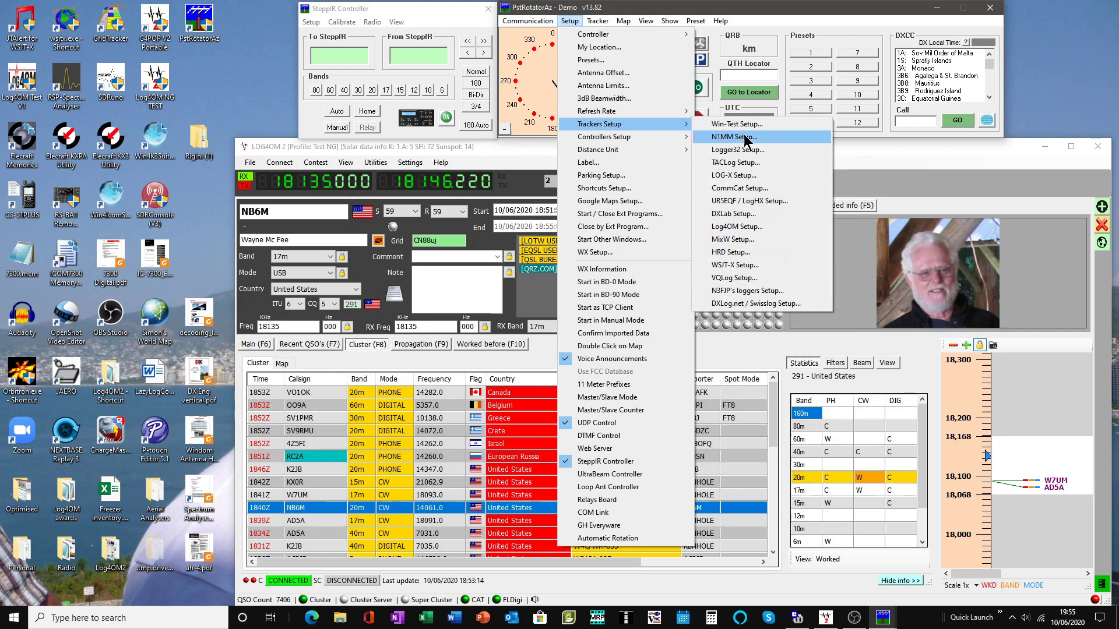
{"action": "left_click", "coordinate": [745, 226]}
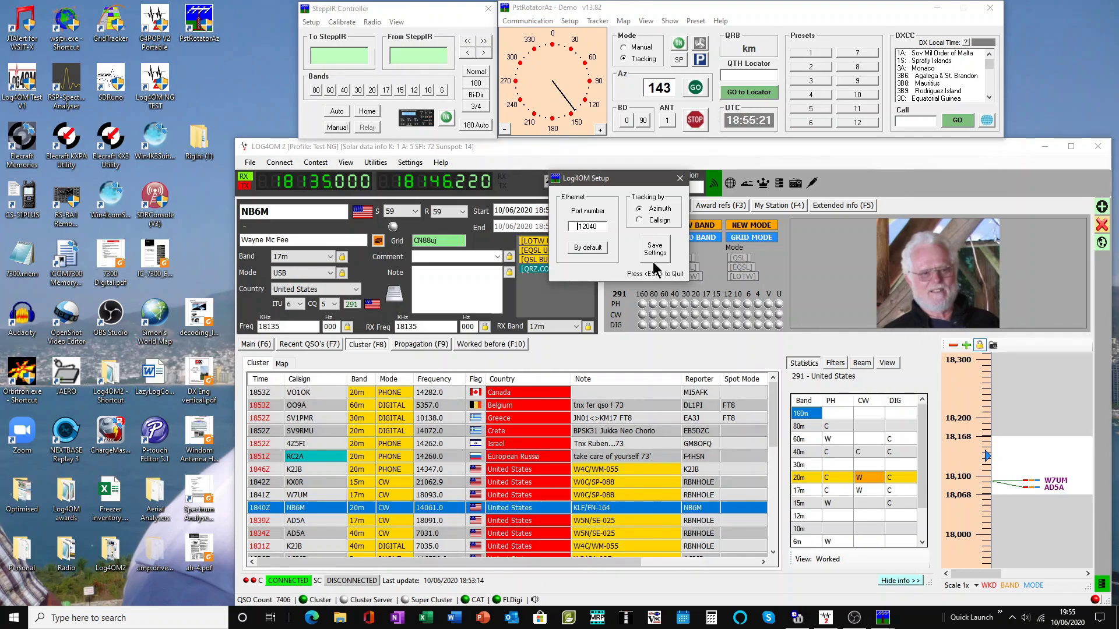
{"action": "left_click", "coordinate": [653, 261]}
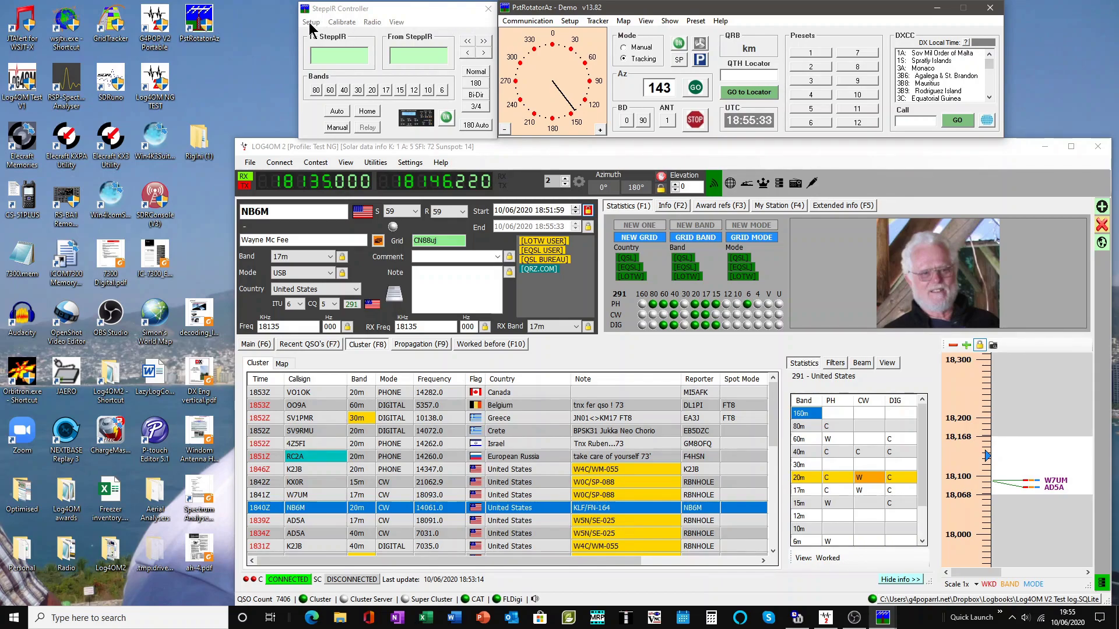
{"action": "left_click", "coordinate": [364, 5]}
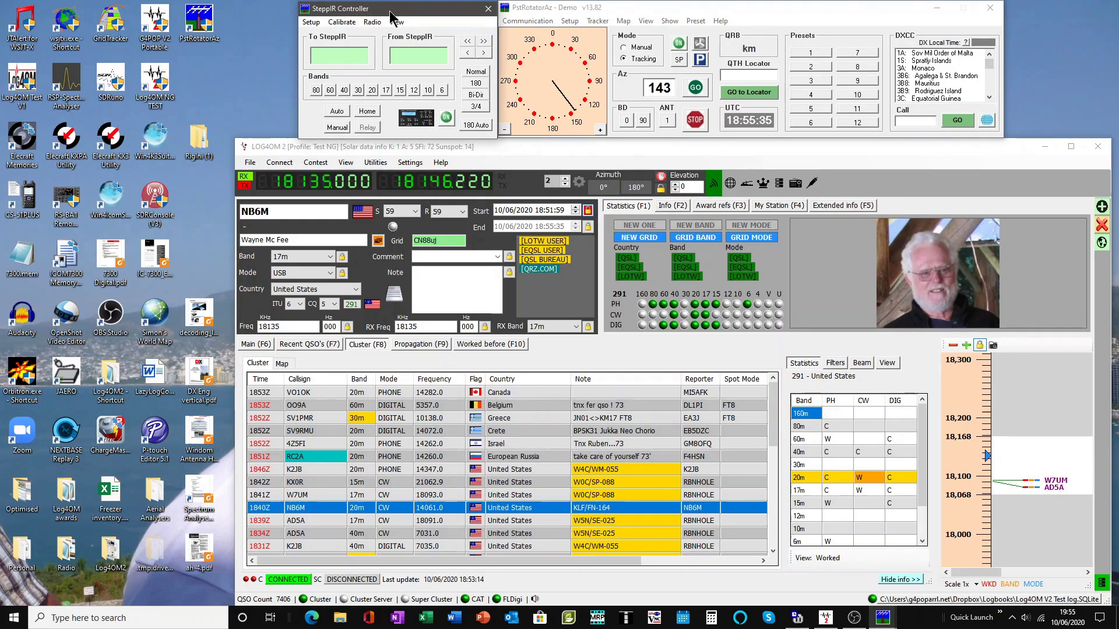
{"action": "left_click", "coordinate": [312, 21]}
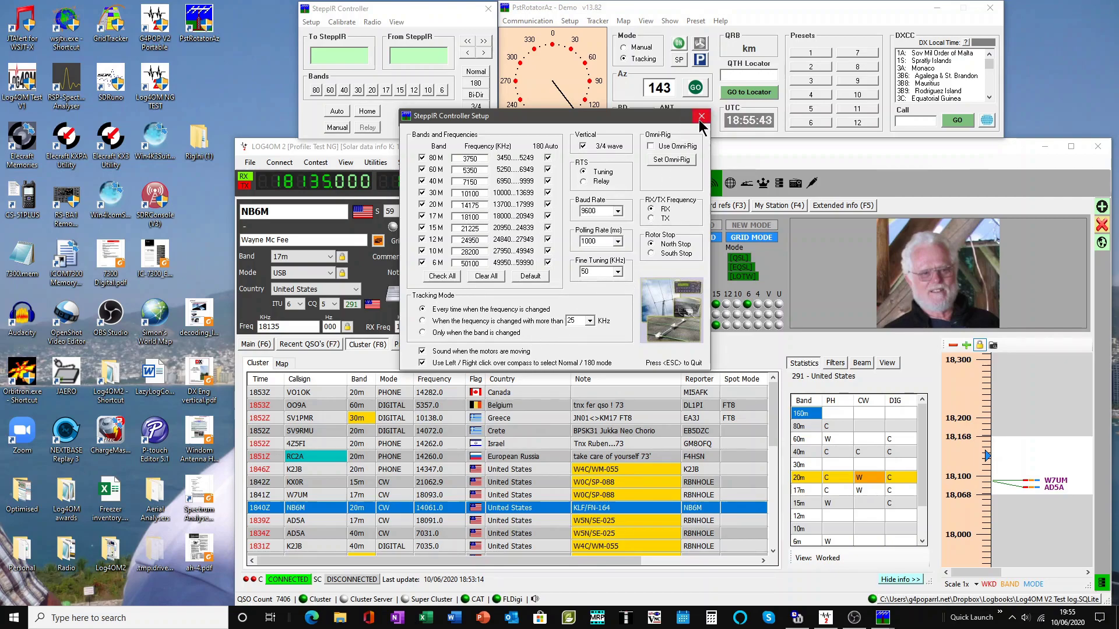
{"action": "left_click", "coordinate": [701, 117]}
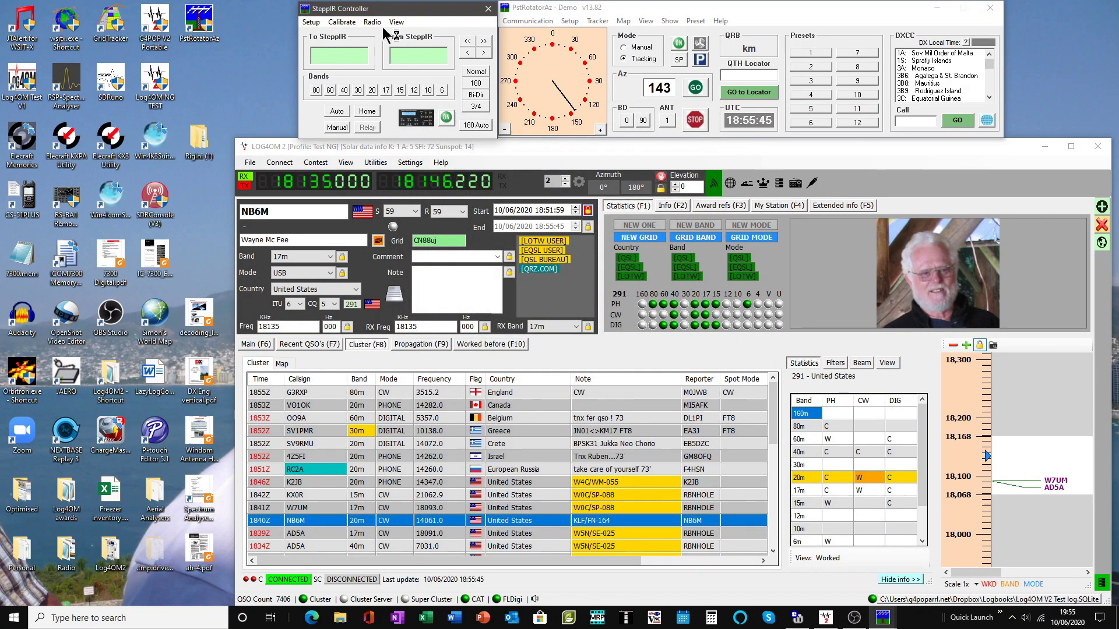
{"action": "left_click", "coordinate": [372, 22]}
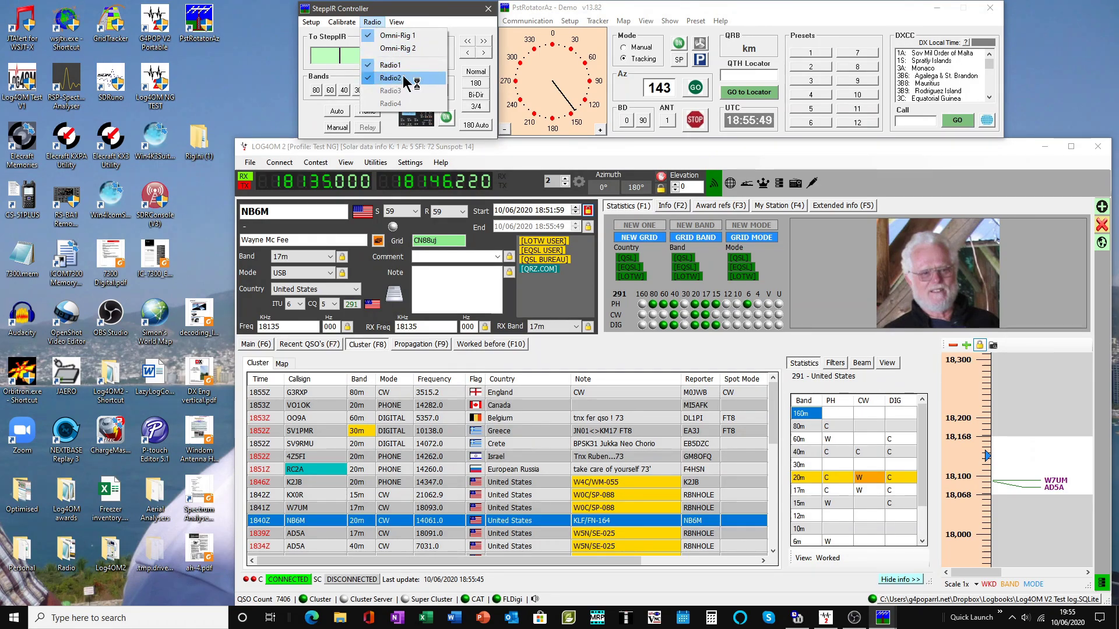
{"action": "left_click", "coordinate": [372, 22]}
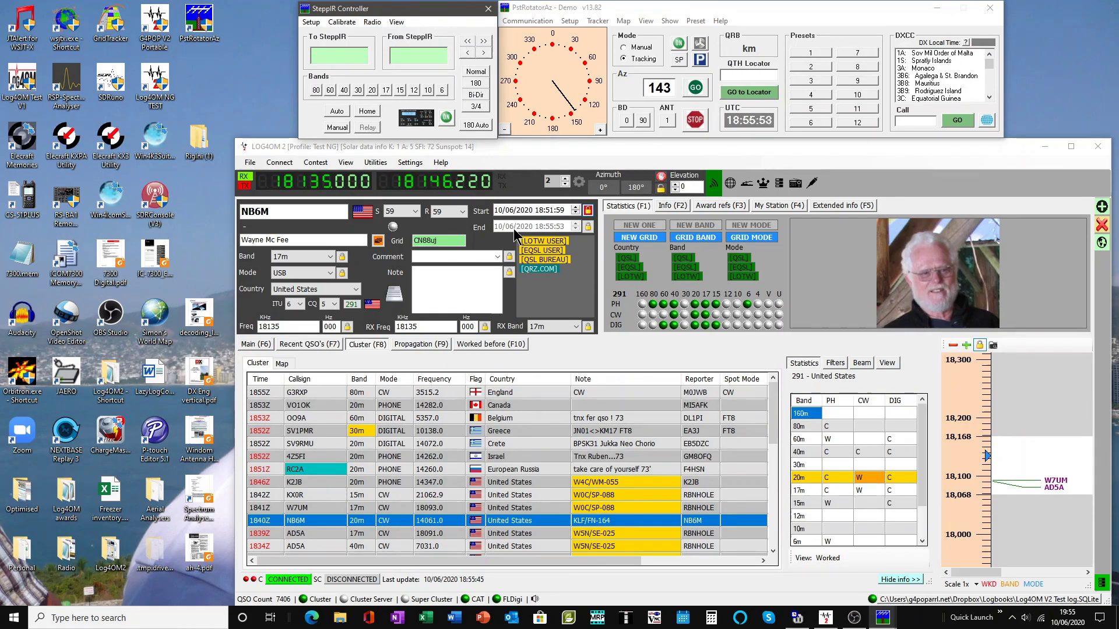
Load the G3RXP cluster spot in Log4OM and send its long-path bearing to the rotator.
{"action": "left_click", "coordinate": [565, 186]}
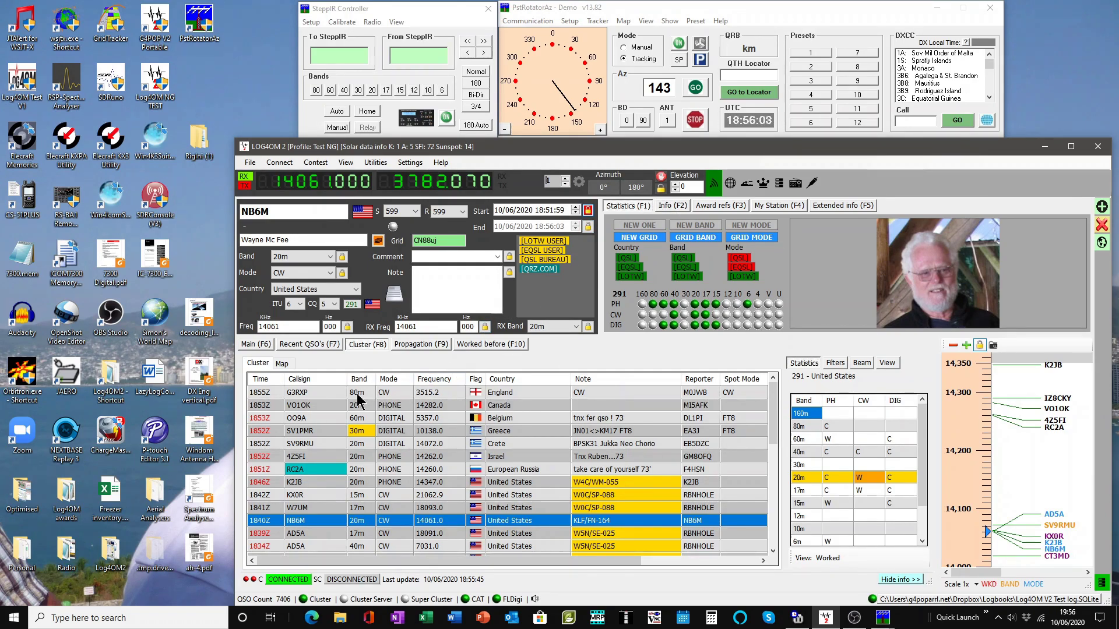
{"action": "left_click", "coordinate": [332, 395]}
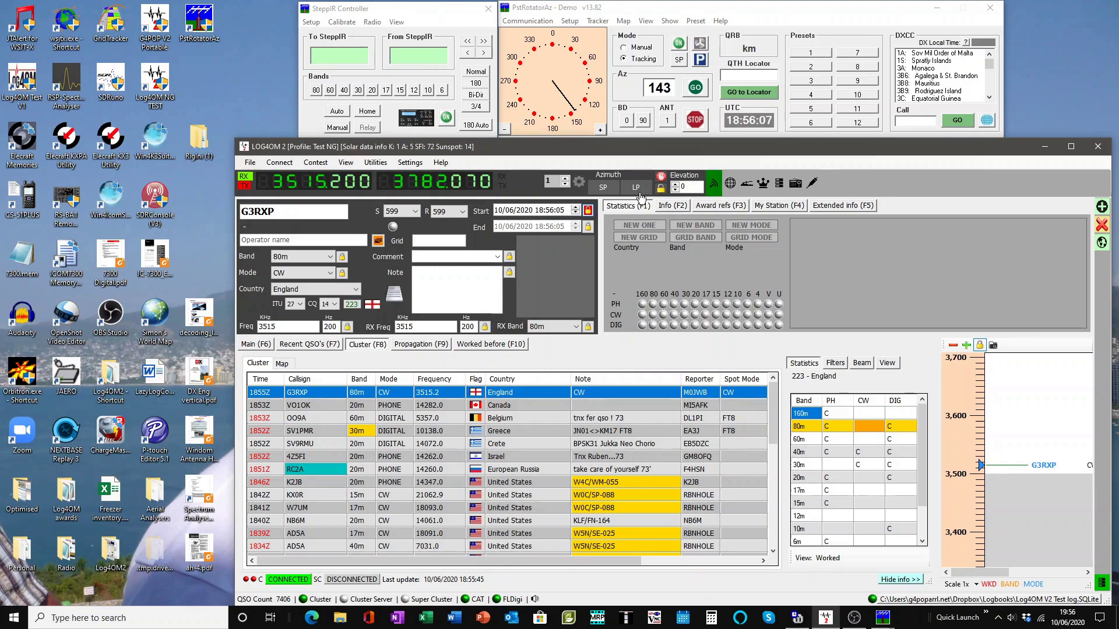
{"action": "left_click", "coordinate": [636, 190]}
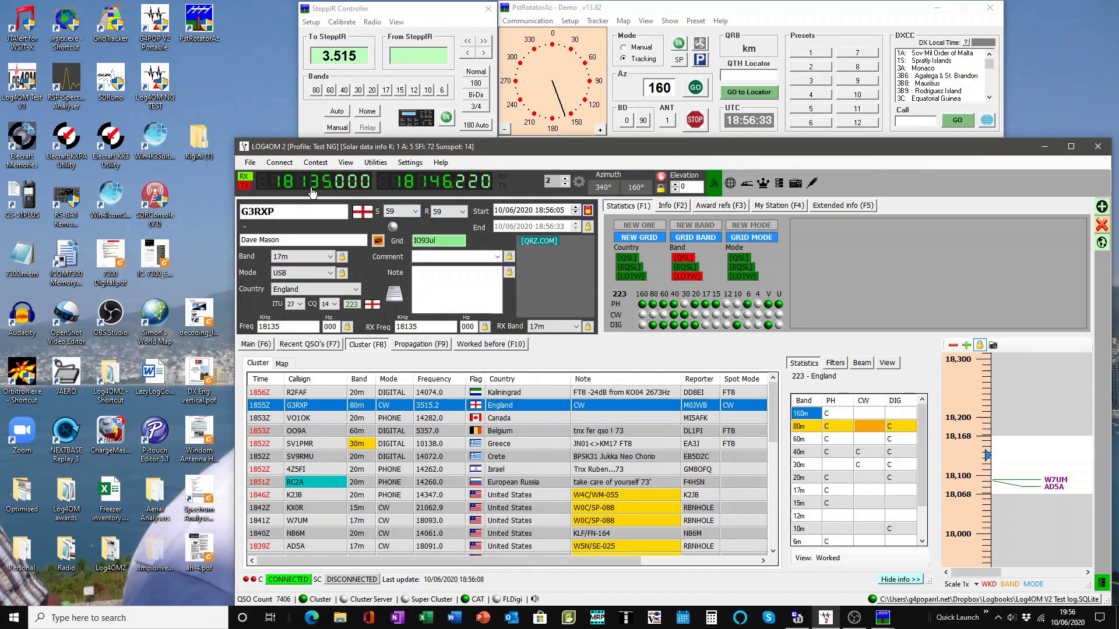
{"action": "left_click", "coordinate": [600, 194]}
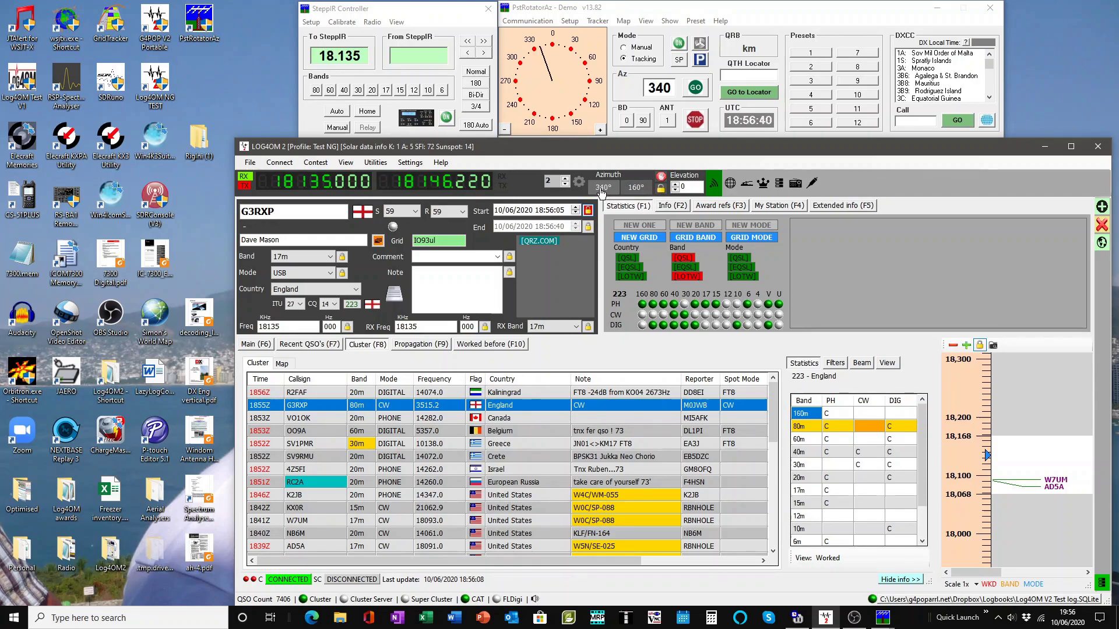